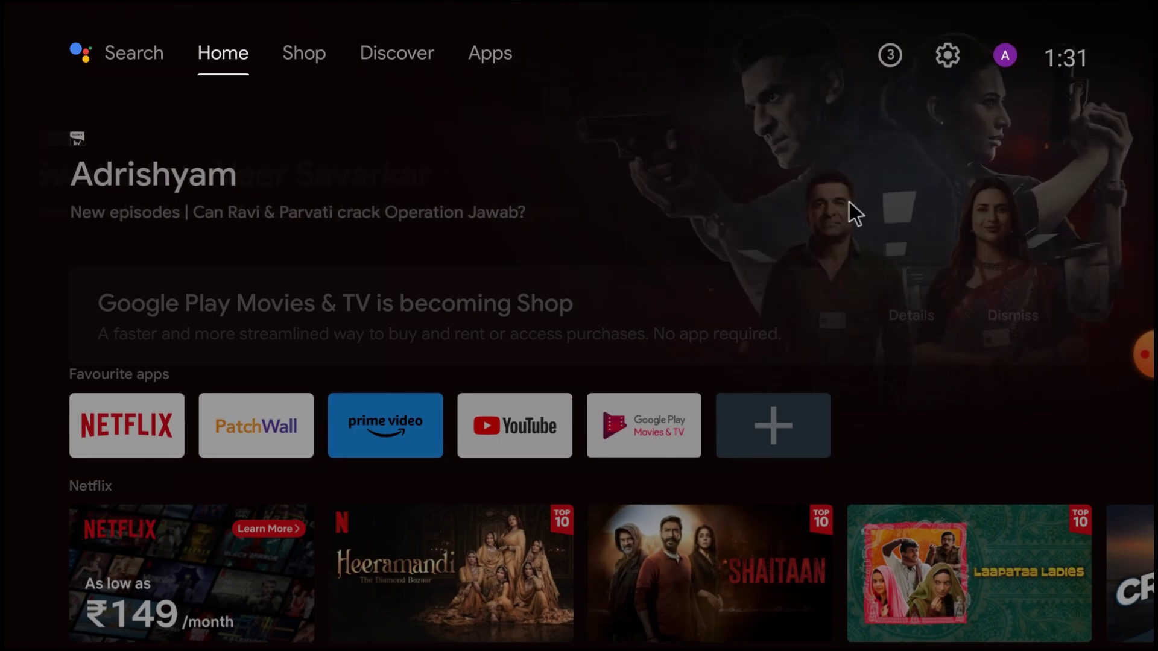
- Turn off Verify apps in the Security & restrictions section of the TV's device preferences
click(945, 55)
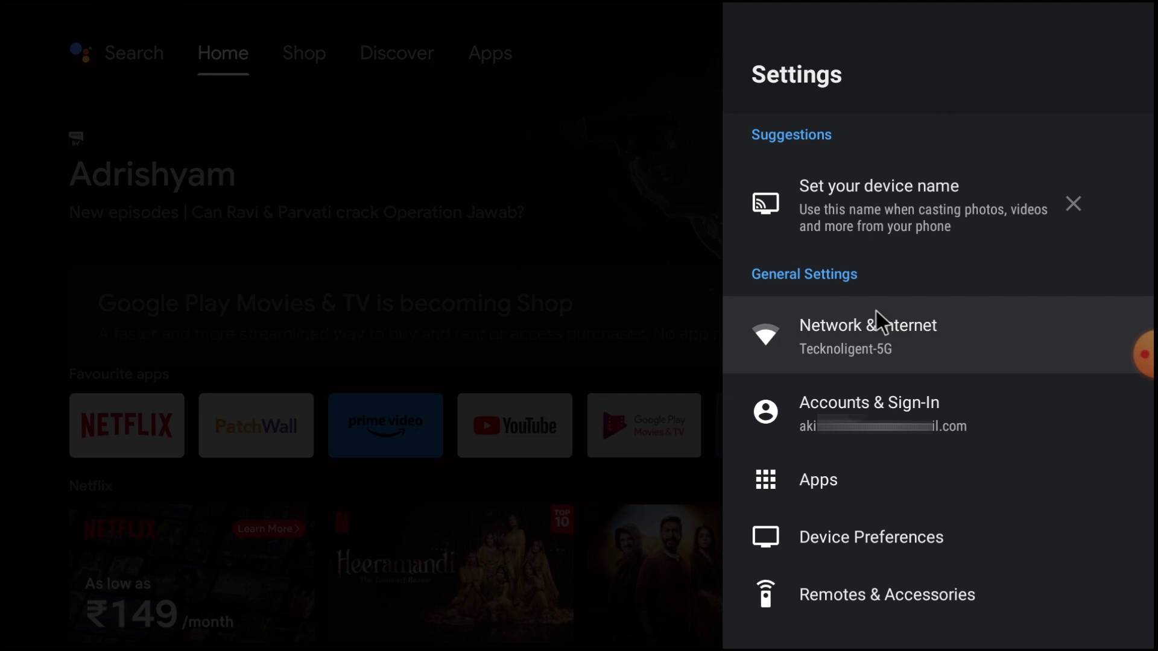
click(842, 524)
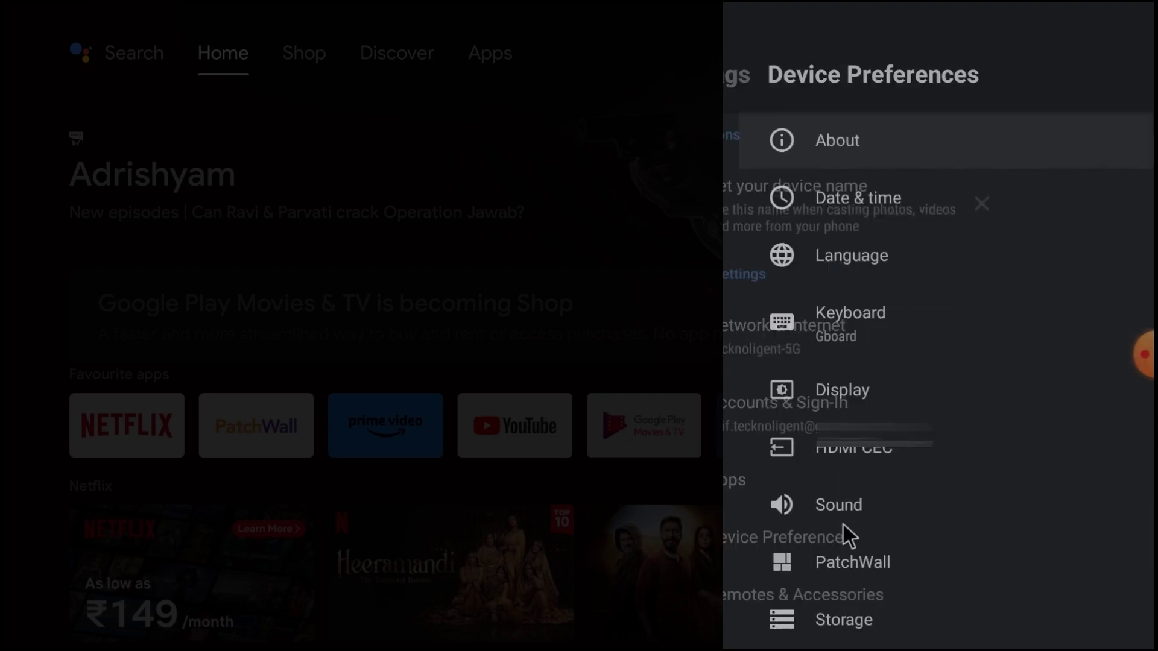
scroll(934, 490, down, 5)
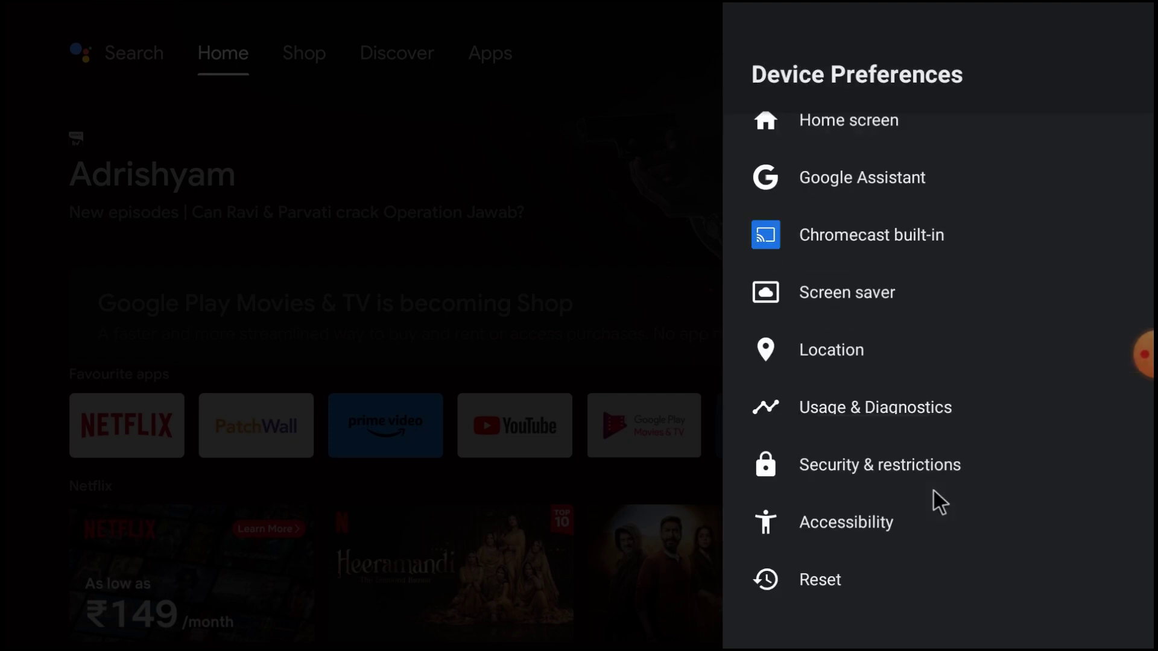
click(899, 461)
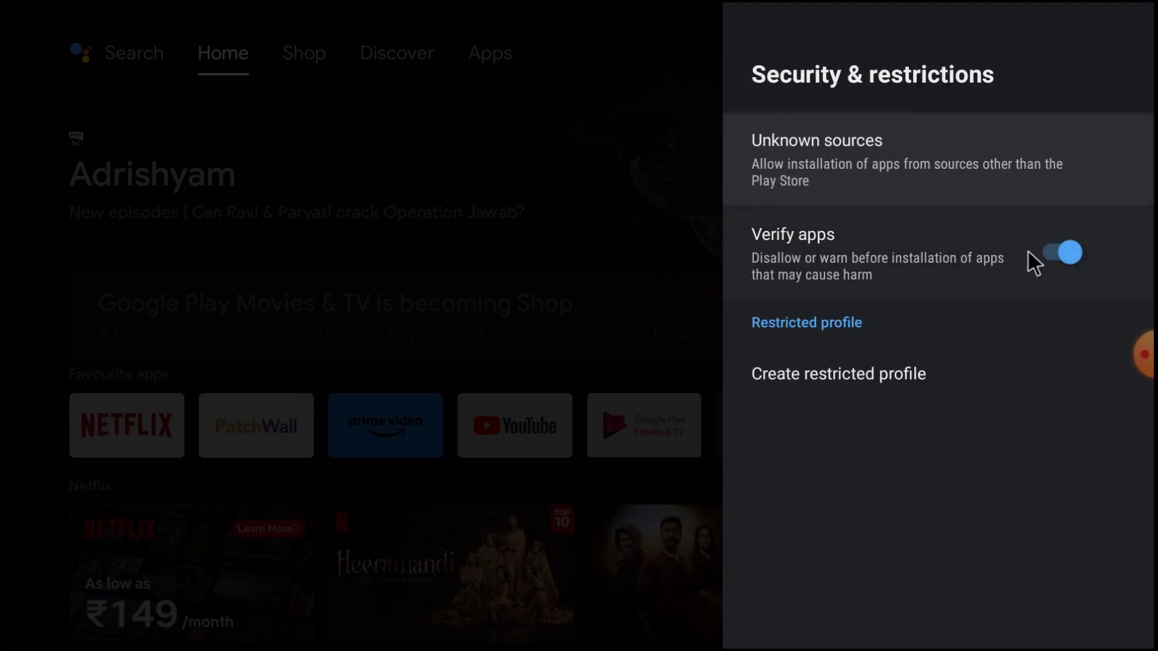
click(1044, 252)
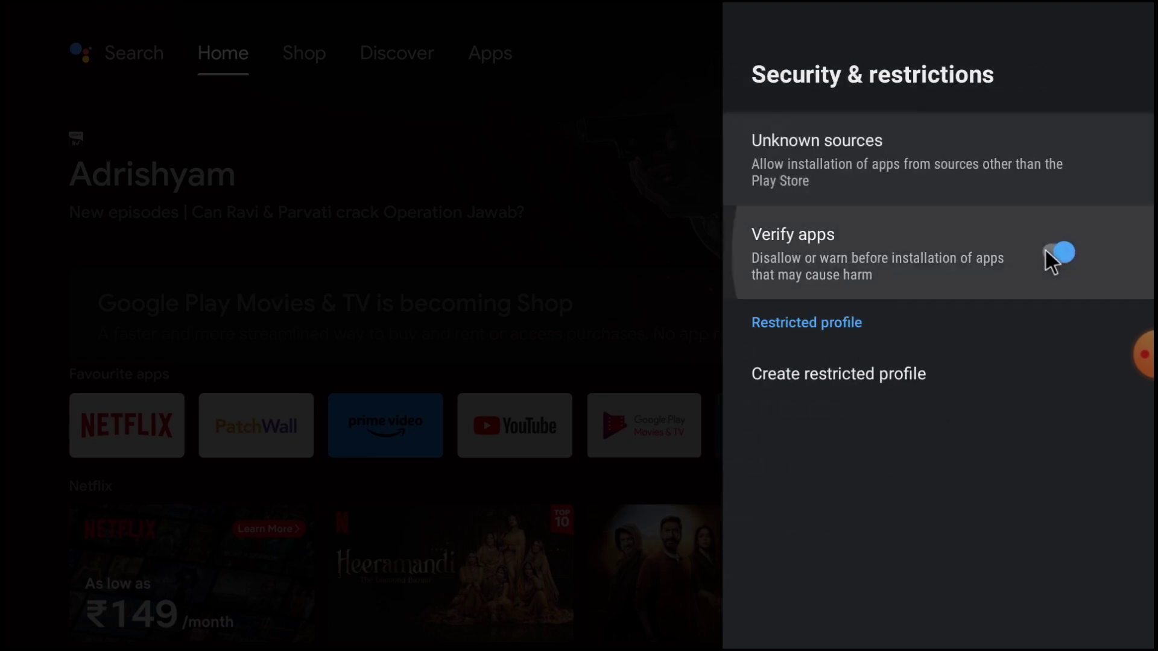
- Check File Manager +'s permission to install unknown apps, and return to the home screen
click(891, 136)
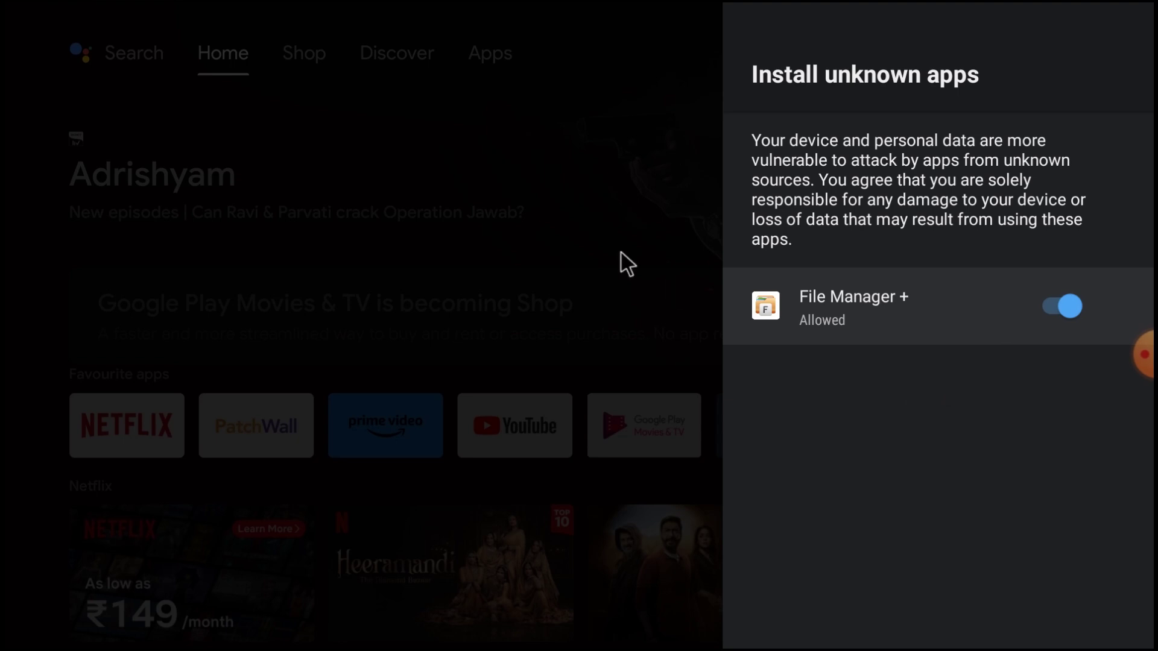
key(Escape)
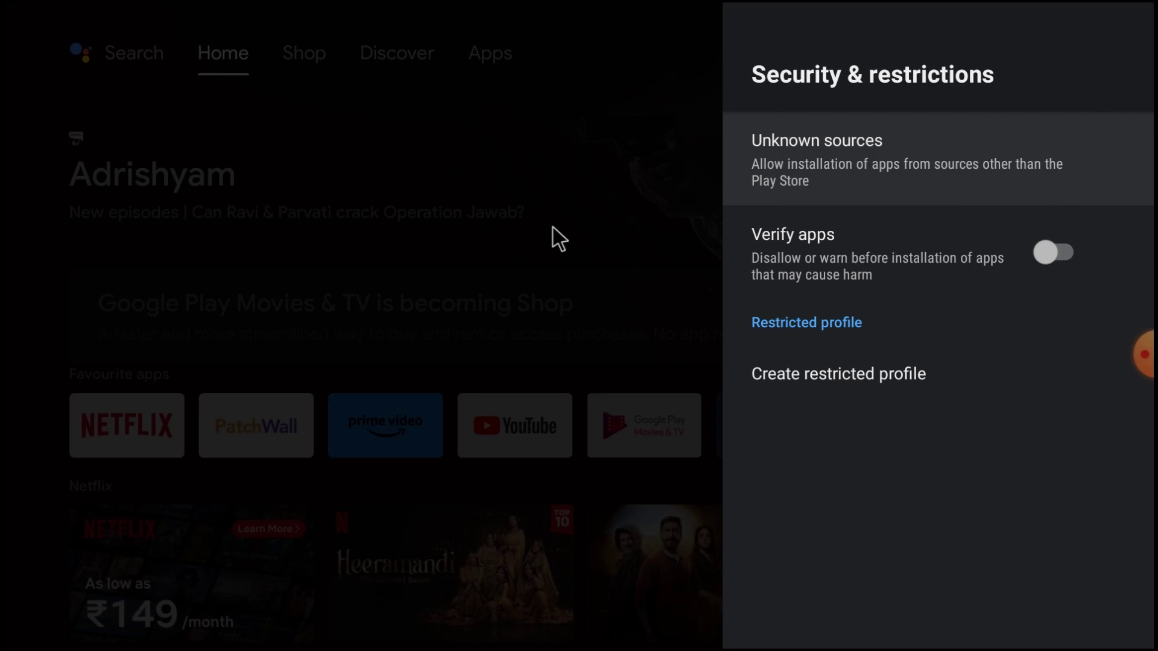
key(Escape)
key(Escape)
key(Escape)
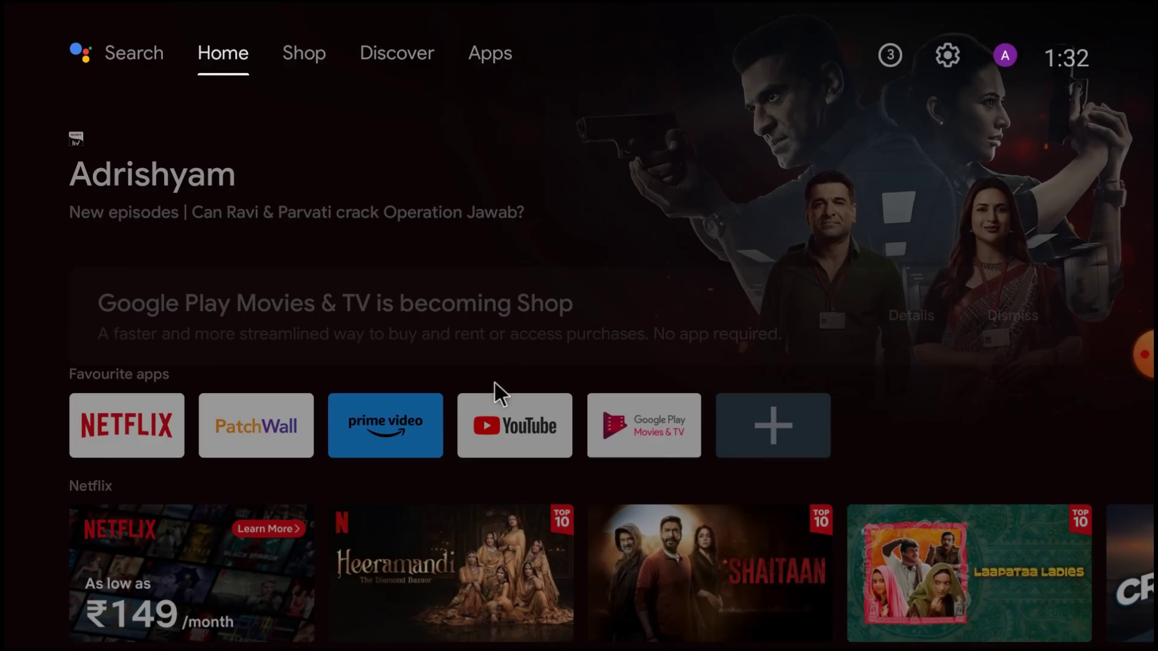
- Open the Google Play Store from the installed apps on the TV
scroll(408, 394, down, 5)
scroll(407, 392, up, 5)
key(Right)
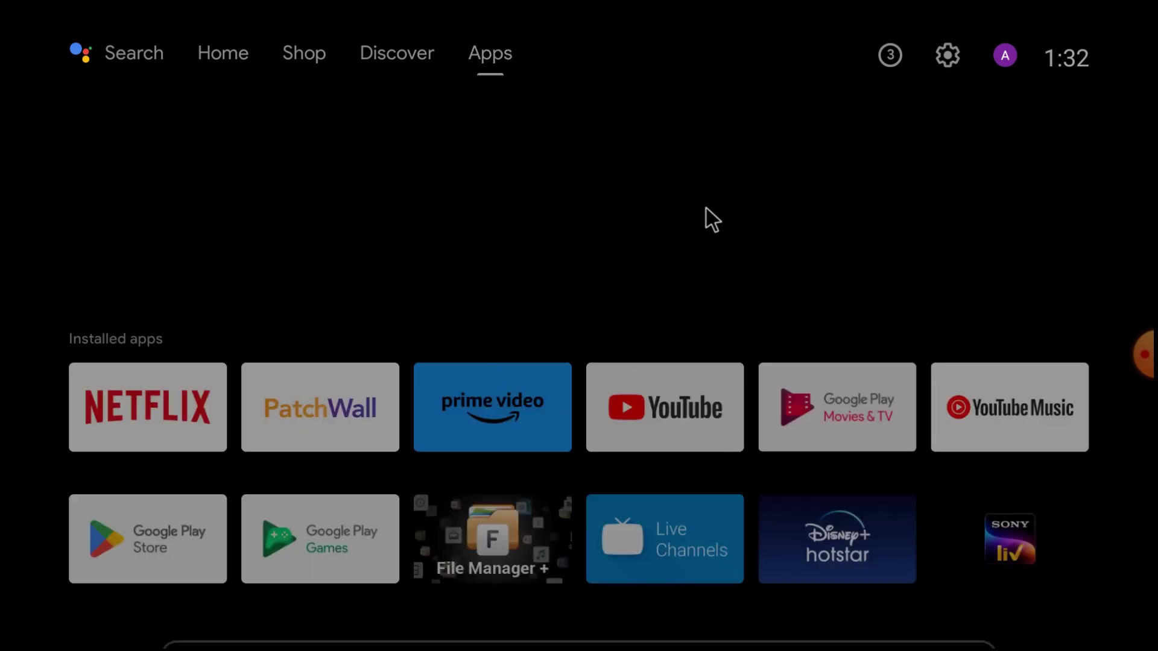
key(Down)
key(Down)
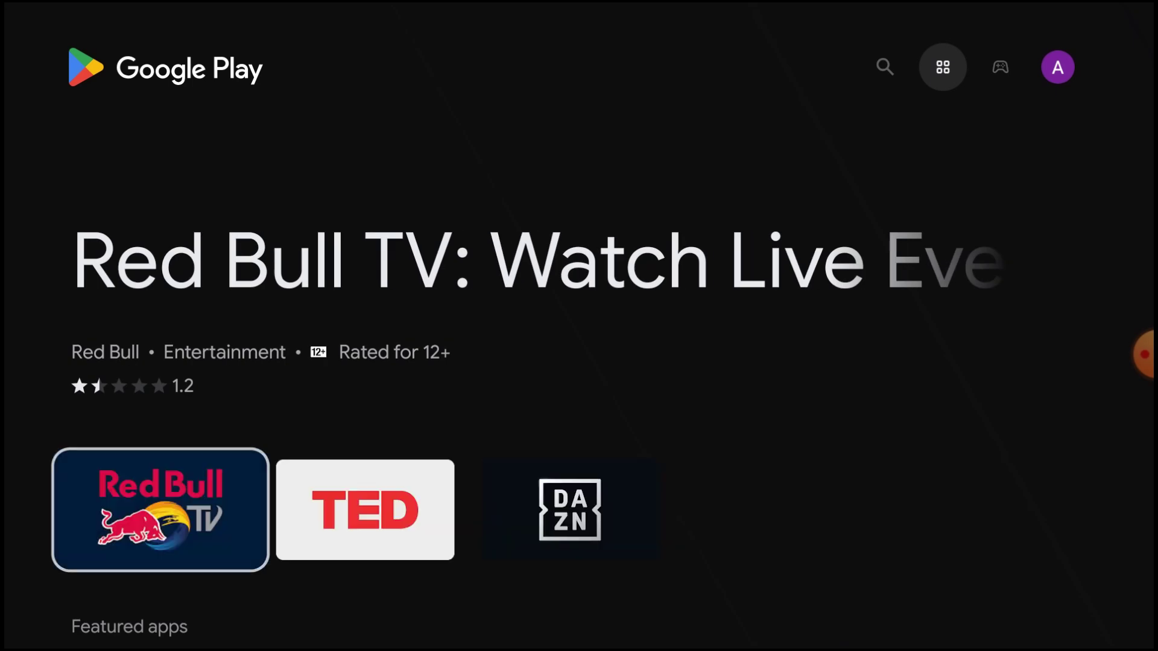
- Search the Play Store for "whats" and show the related results
key(Up)
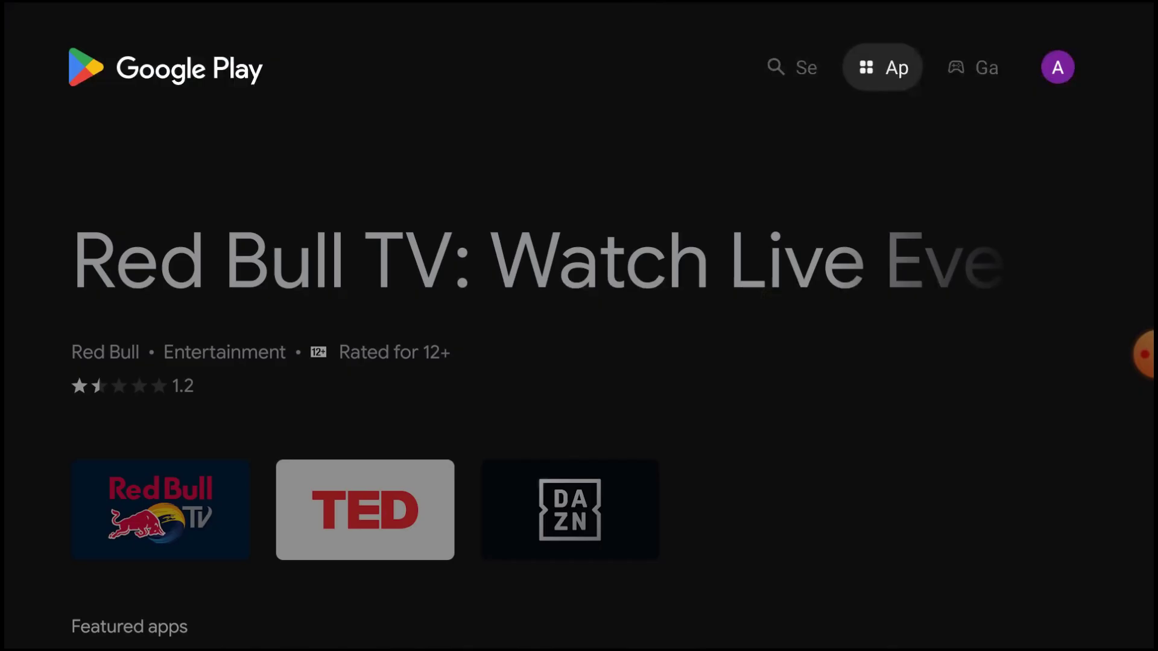
key(Return)
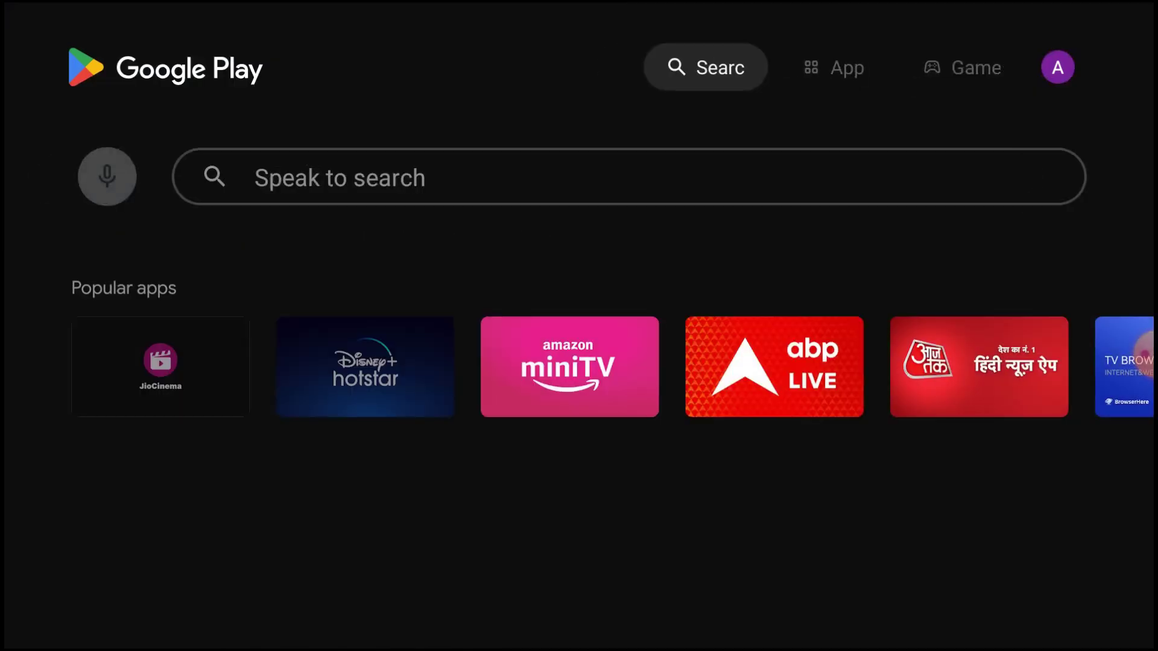
key(Right)
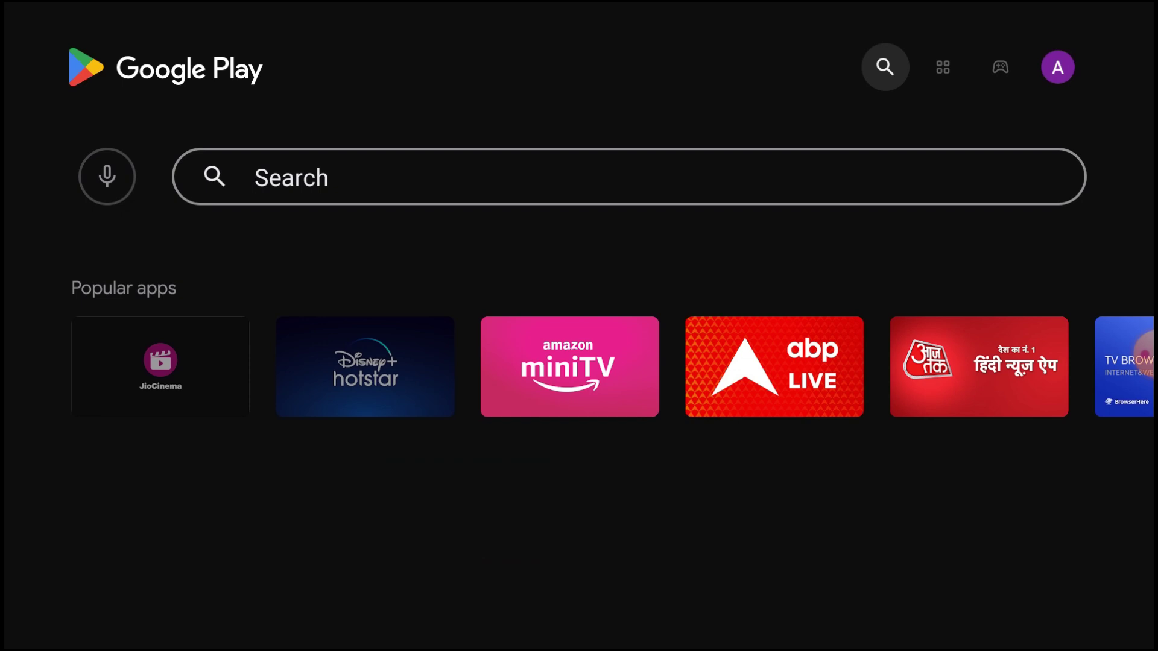
key(Return)
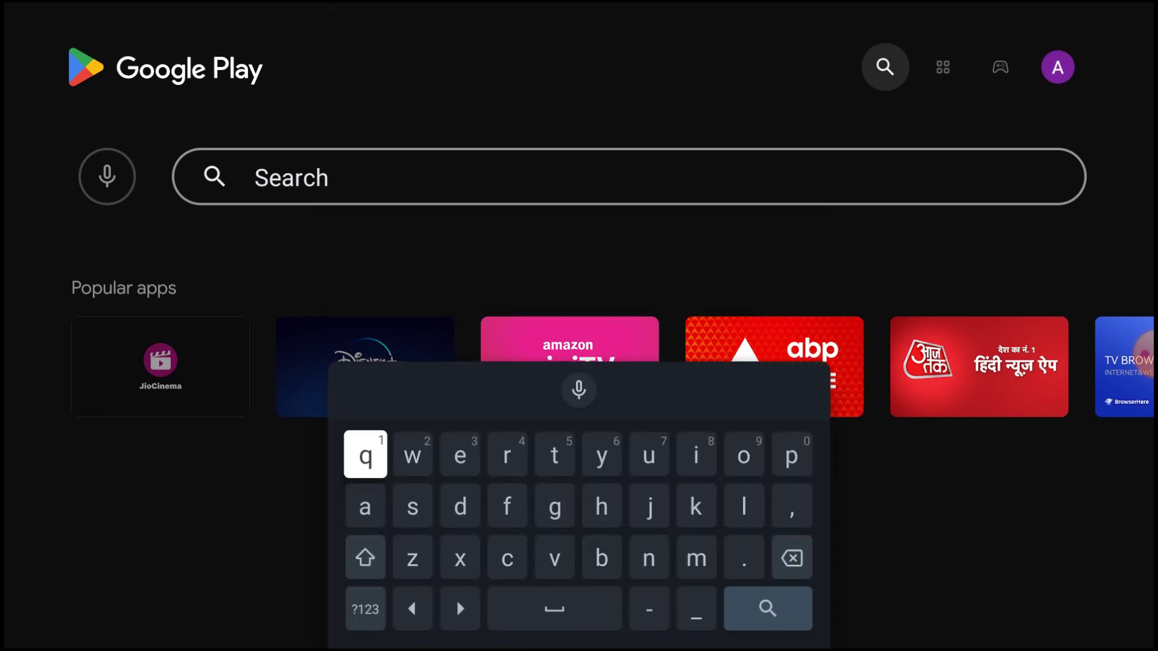
text(whats)
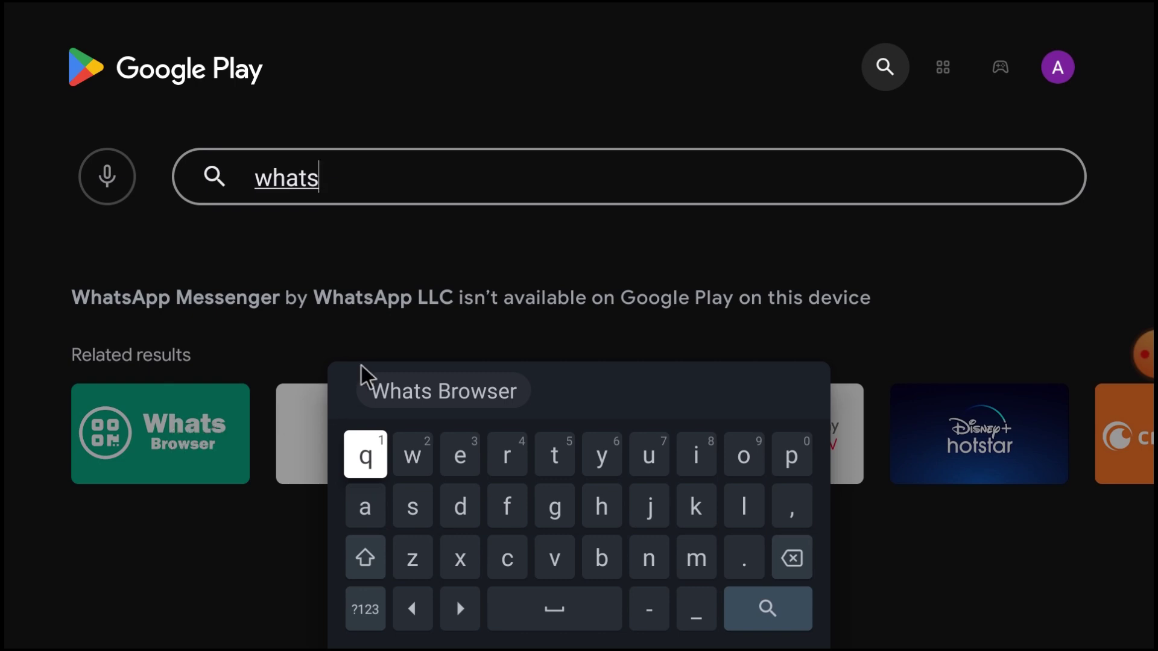
key(Escape)
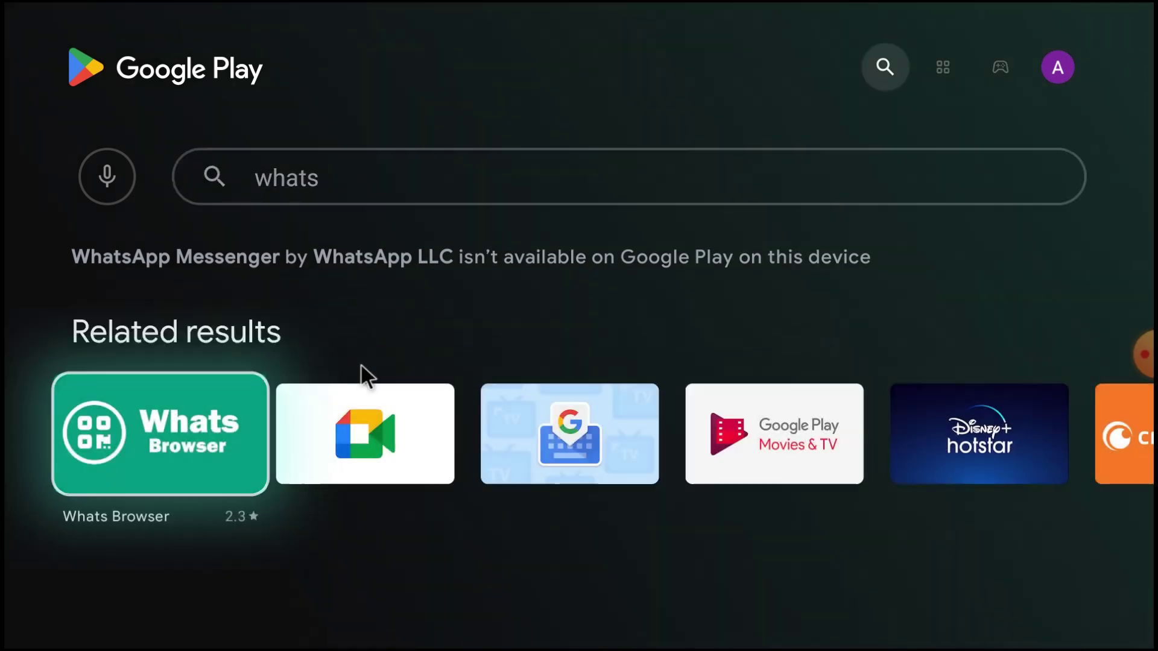
- Install Whats Browser from the search results, launch it and accept its terms and privacy conditions
click(157, 447)
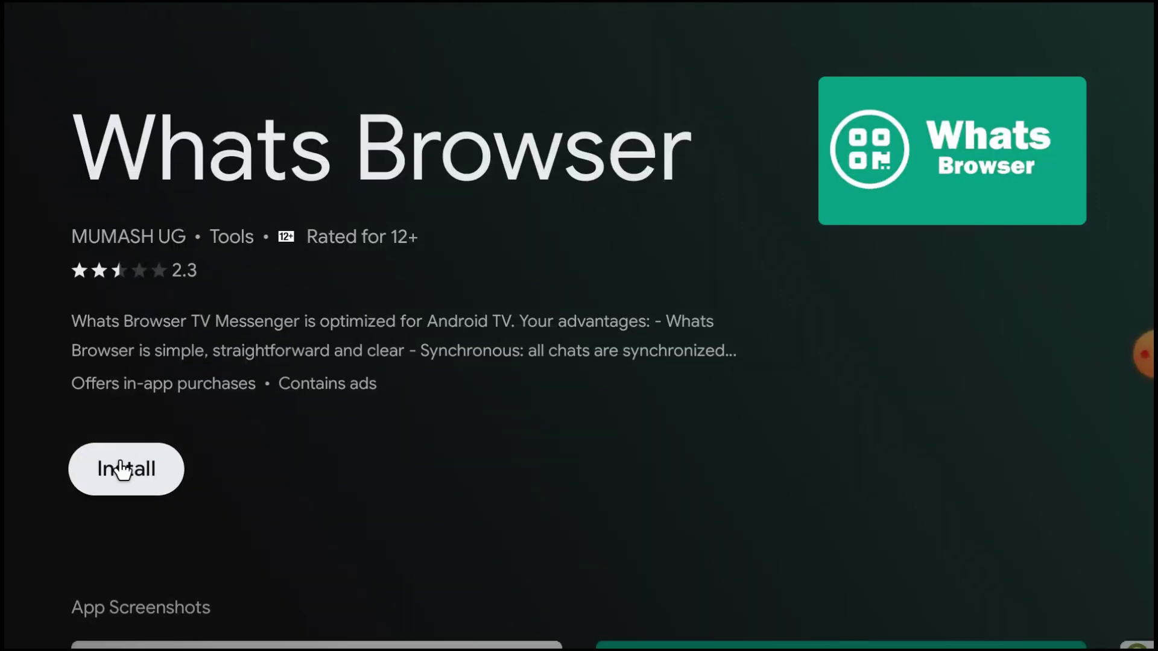
click(122, 470)
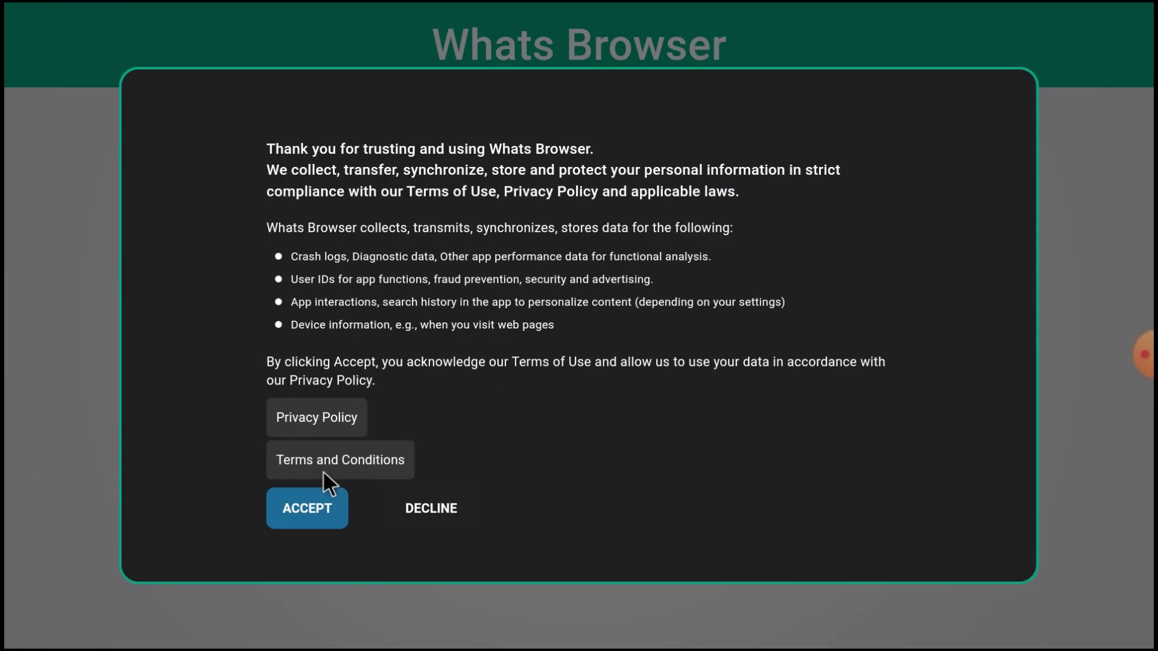
click(303, 499)
- Exit Whats Browser and confirm closing the app
key(Escape)
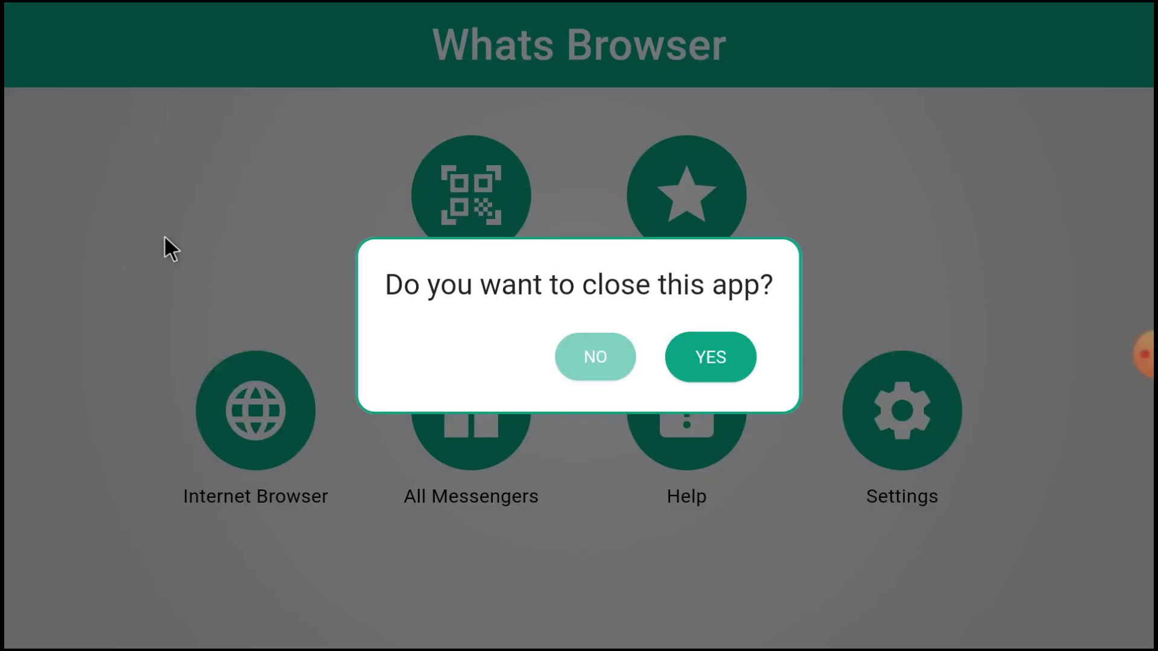
key(Escape)
key(Escape)
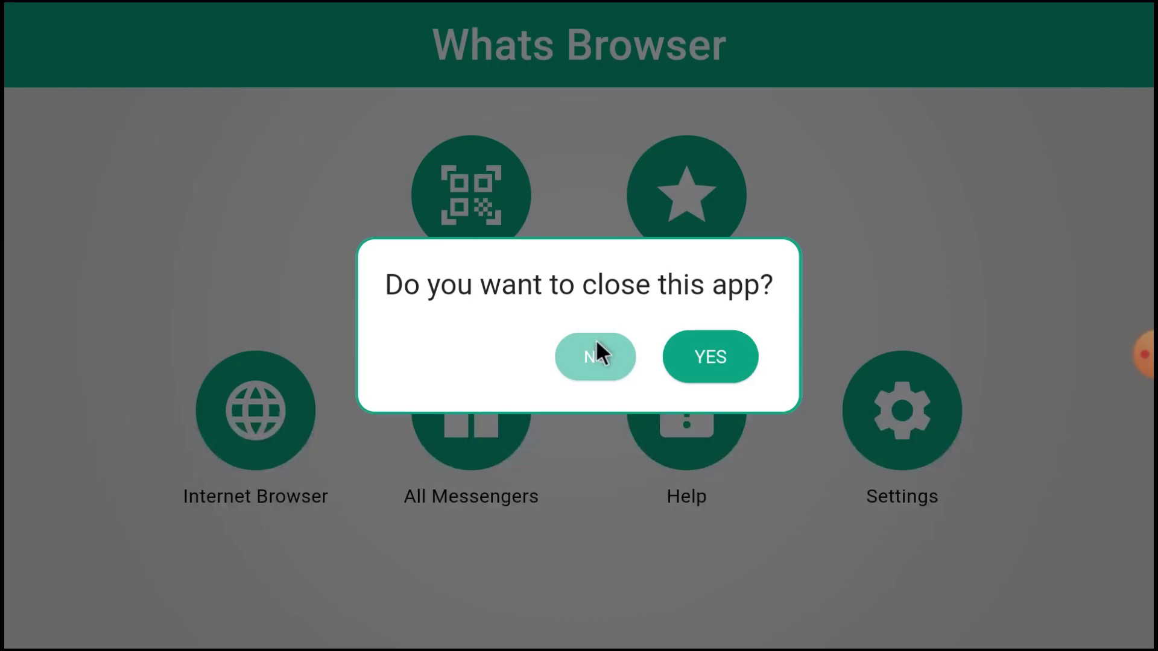
click(689, 350)
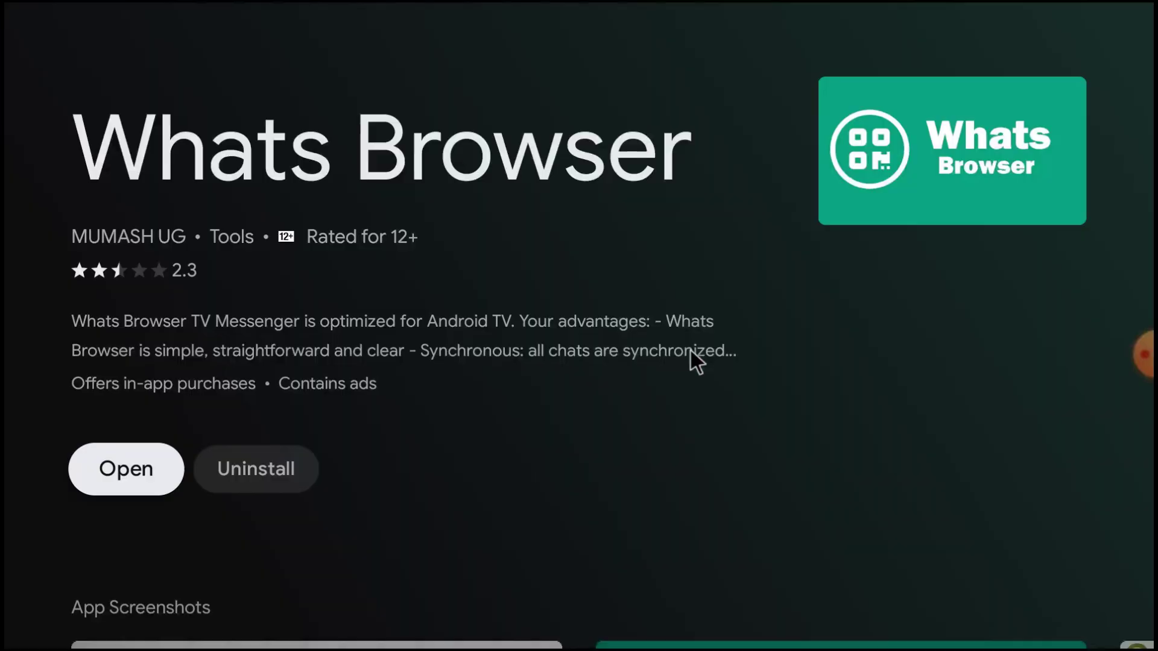
- Leave the Play Store and return to the Apps page of the TV's home screen
key(Escape)
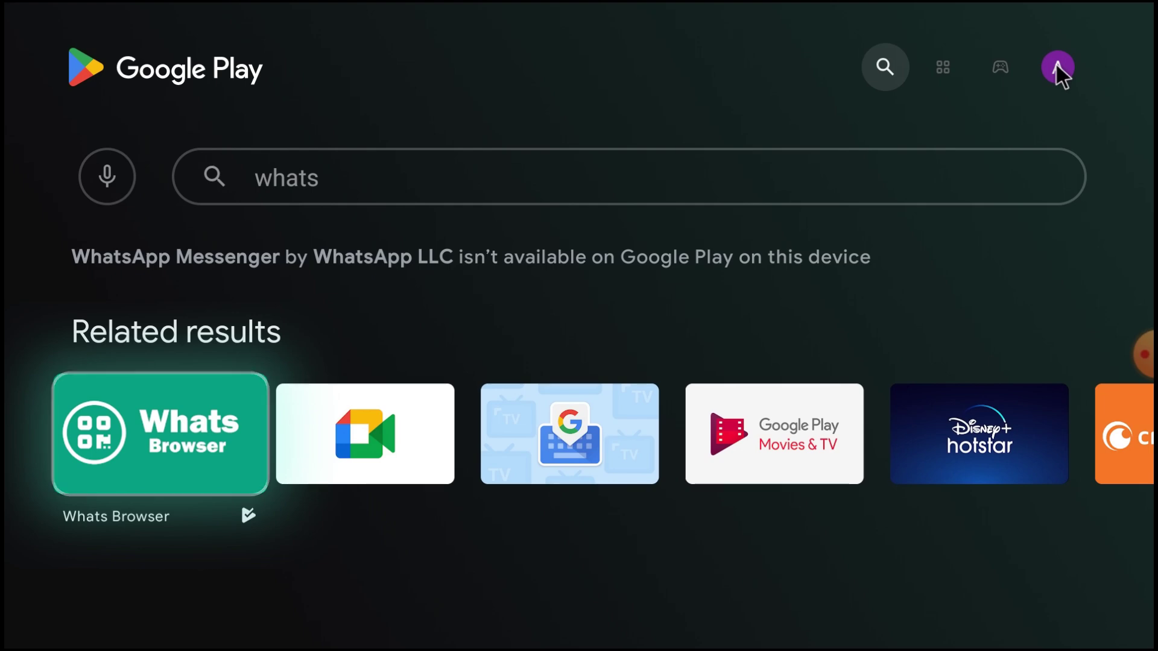
click(886, 76)
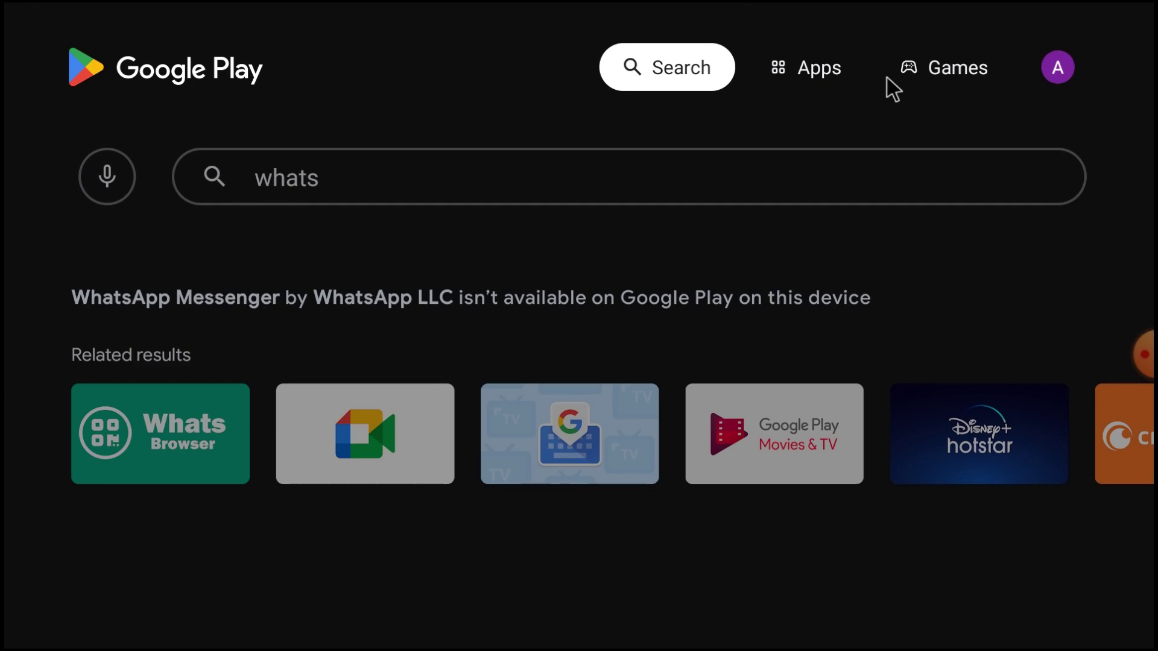
key(Right)
key(Right)
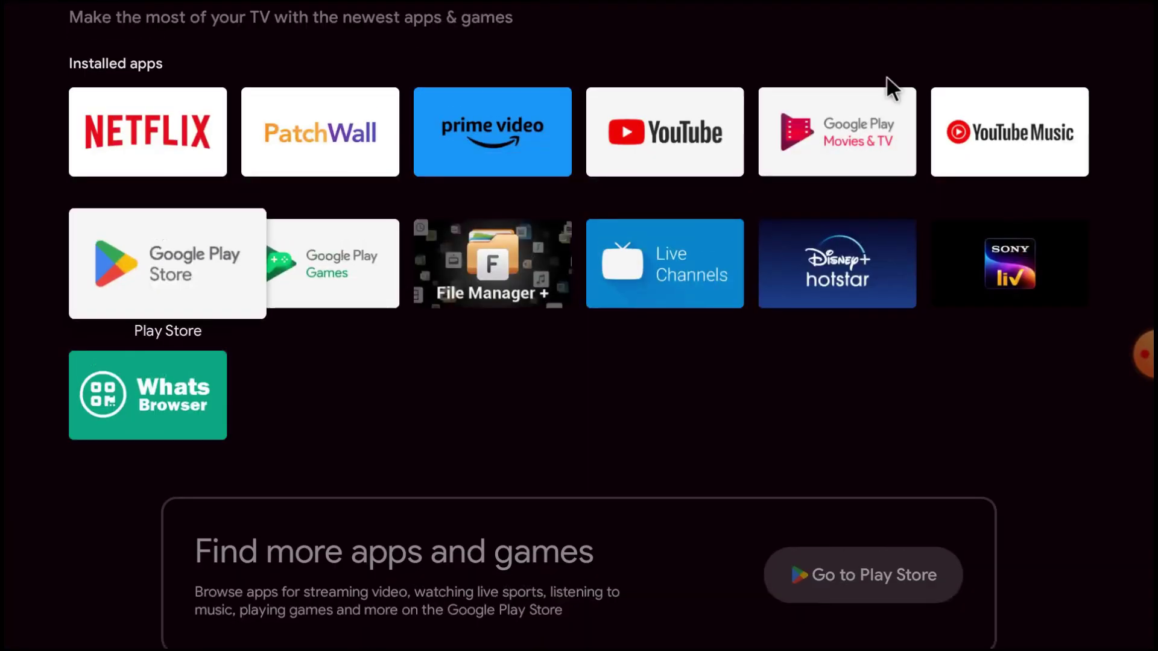
key(Up)
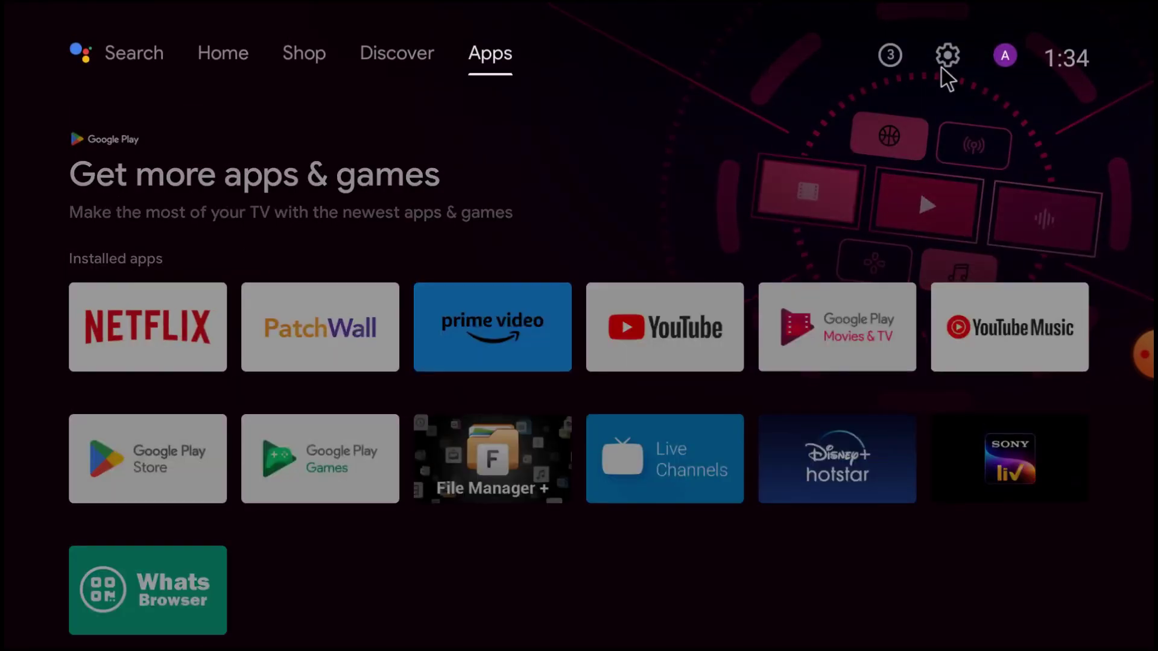
- Review the Verify apps setting and the Unknown sources list again in the TV's Security & restrictions settings
click(942, 67)
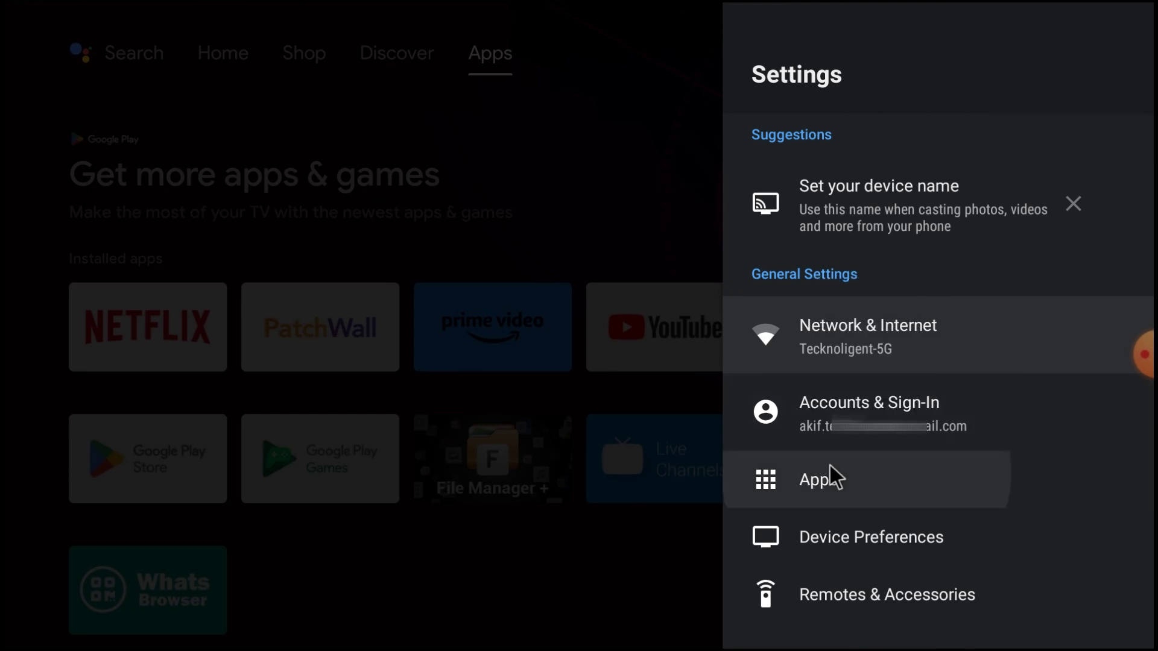
click(828, 474)
key(Escape)
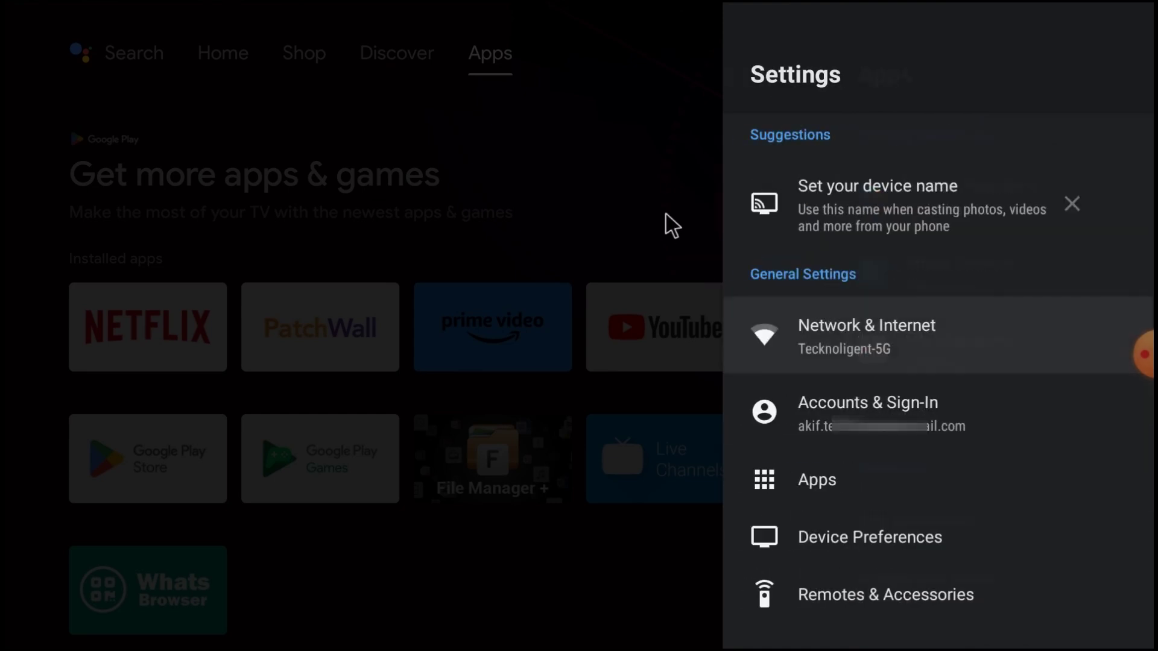
click(818, 541)
scroll(811, 628, down, 5)
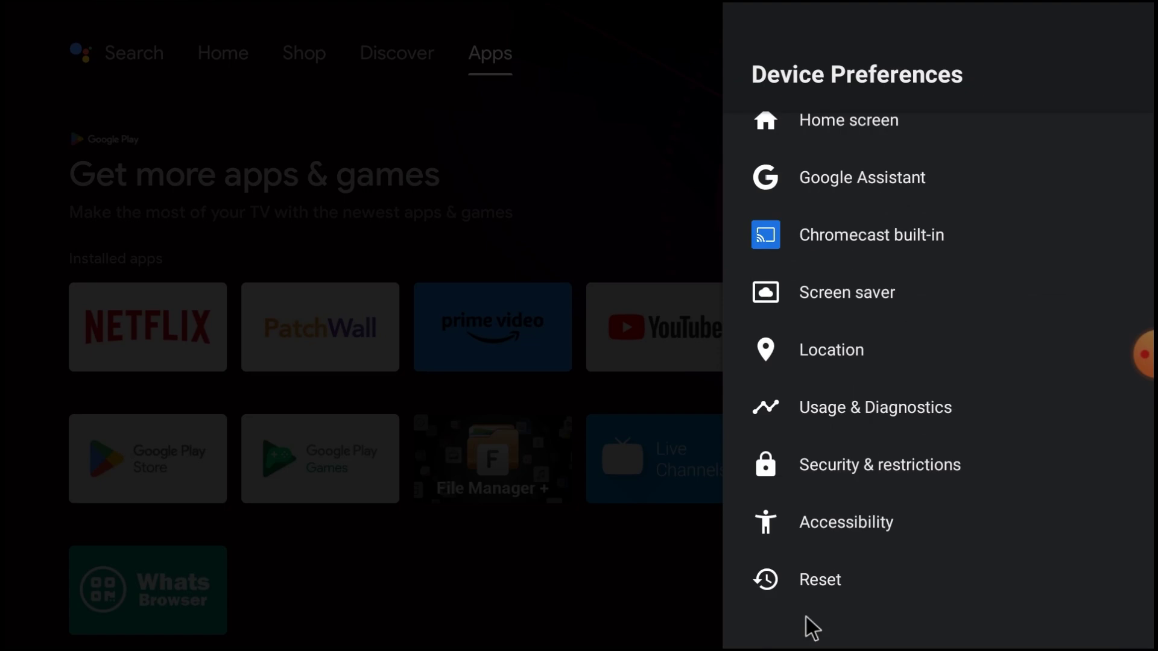
click(833, 478)
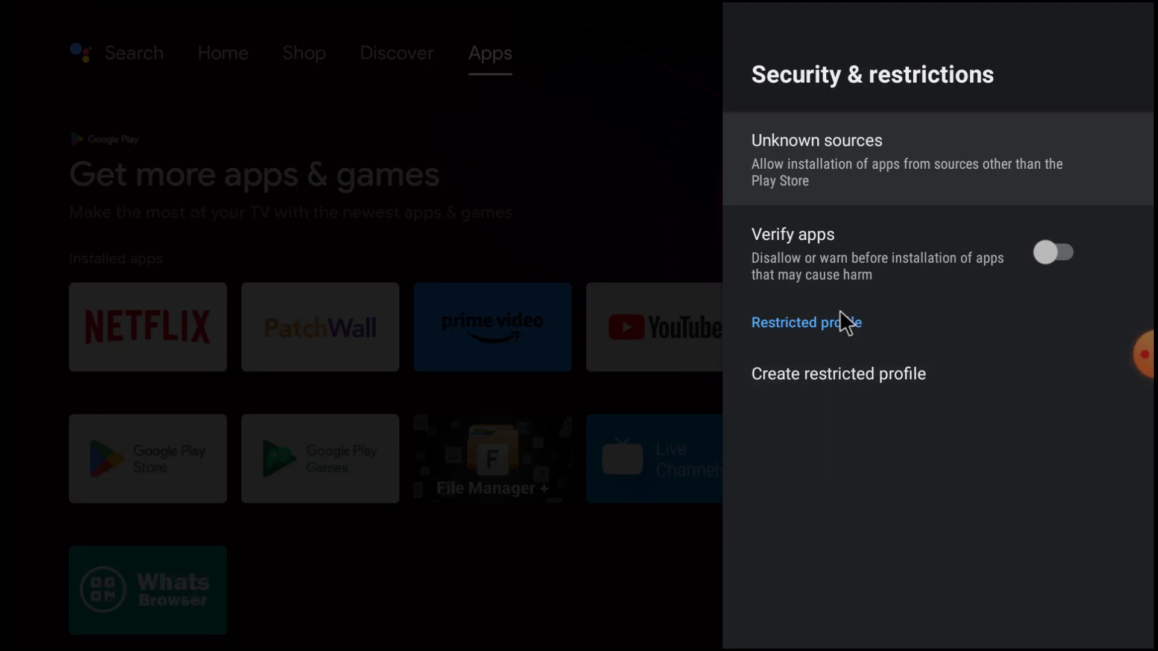
click(863, 184)
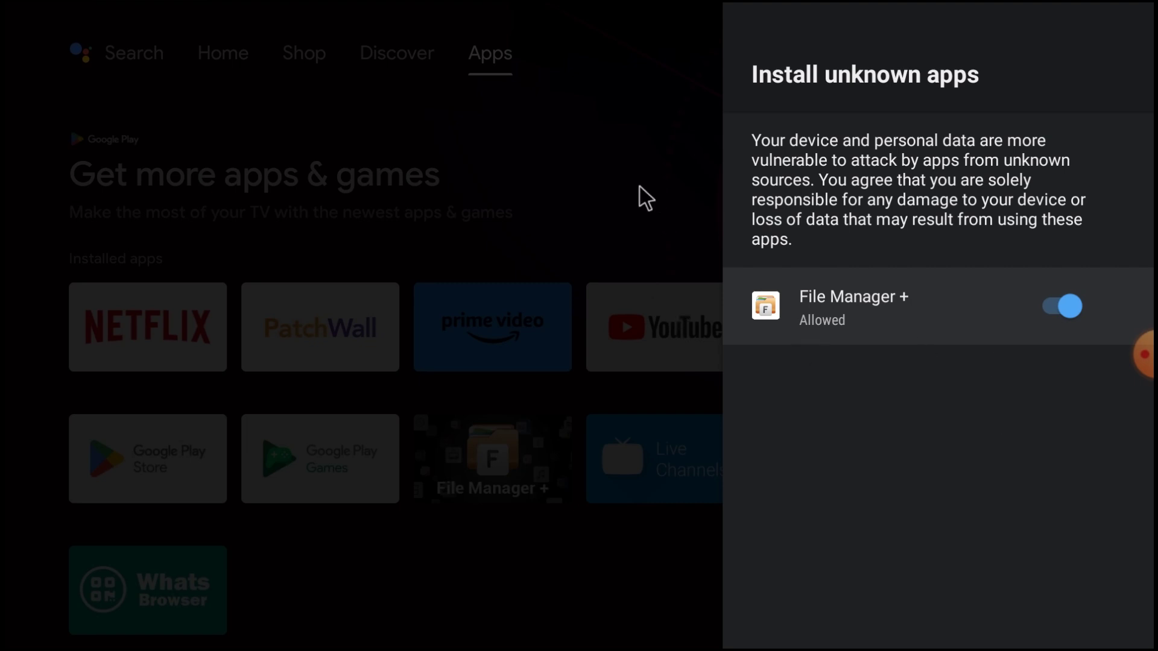
click(665, 212)
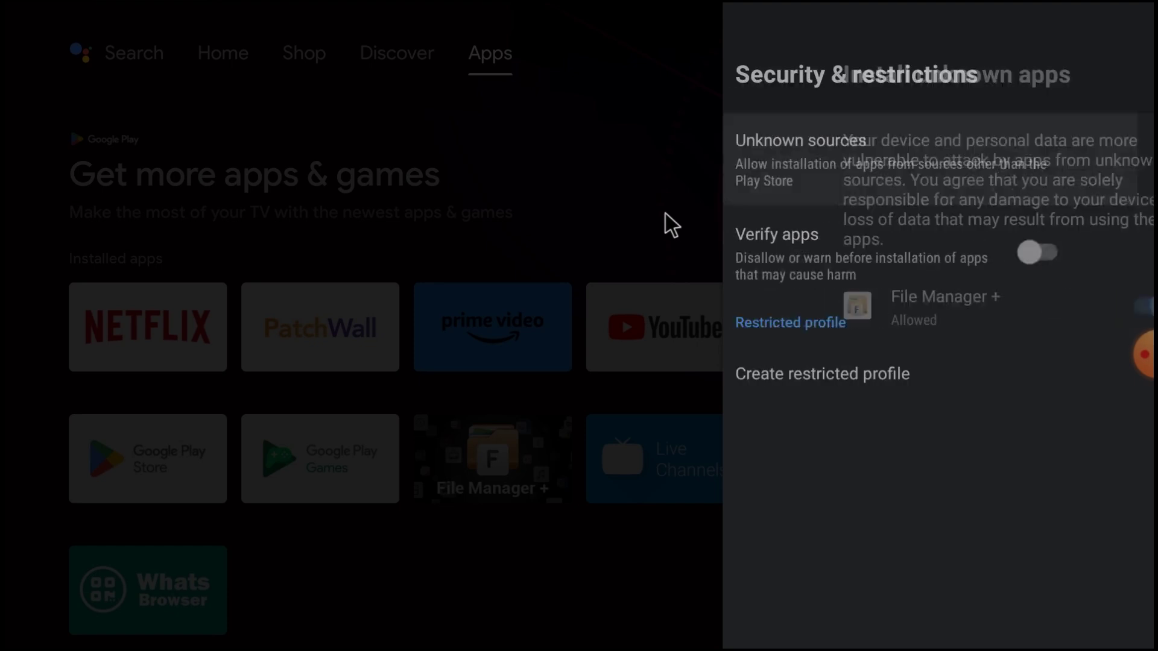